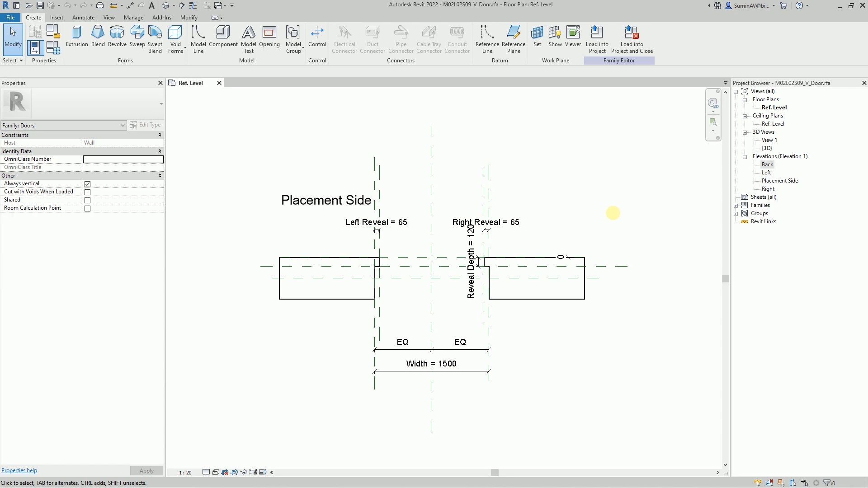
# Step: Open the Back elevation and set the work plane to the Reveal depth reference plane
pyautogui.doubleClick(767, 164)
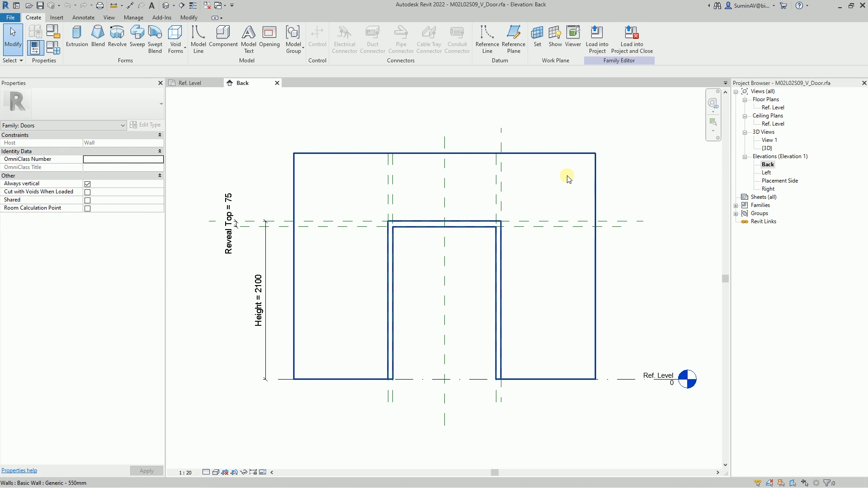
pyautogui.press('Escape')
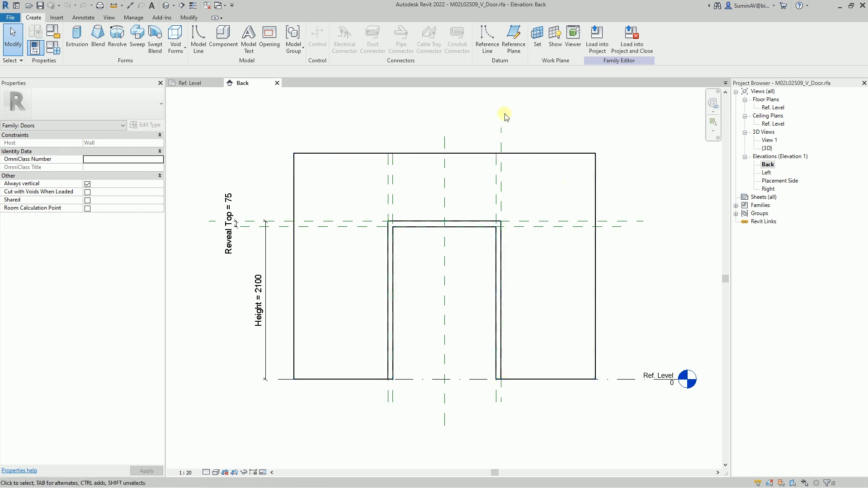
pyautogui.click(537, 44)
pyautogui.click(449, 248)
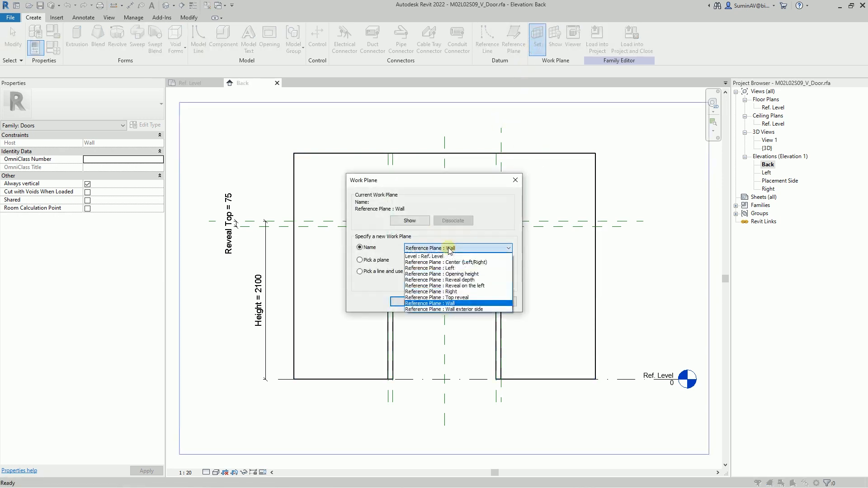
pyautogui.click(451, 278)
pyautogui.click(420, 300)
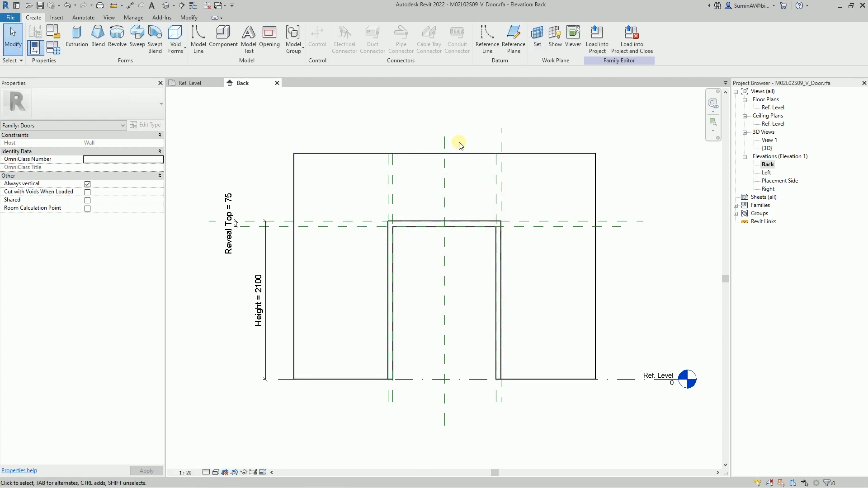
# Step: Start a sweep and sketch its path by picking the Left, Opening height and Right reference planes with Lock enabled
pyautogui.click(137, 38)
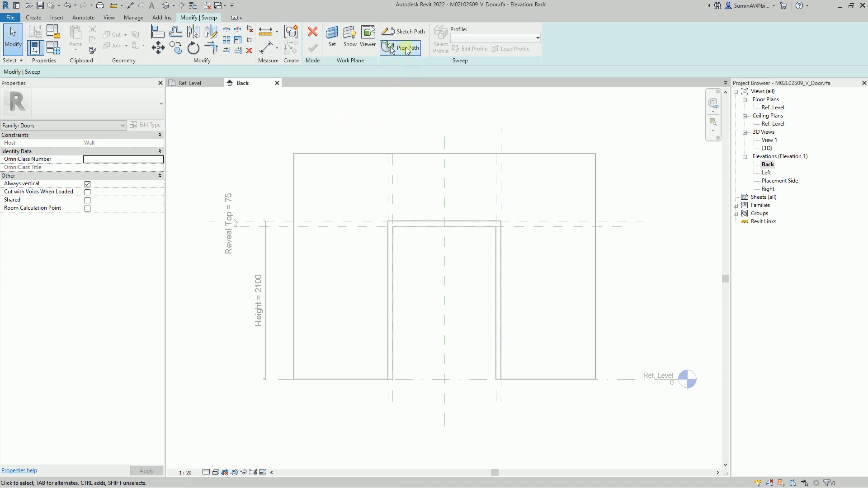
pyautogui.click(412, 36)
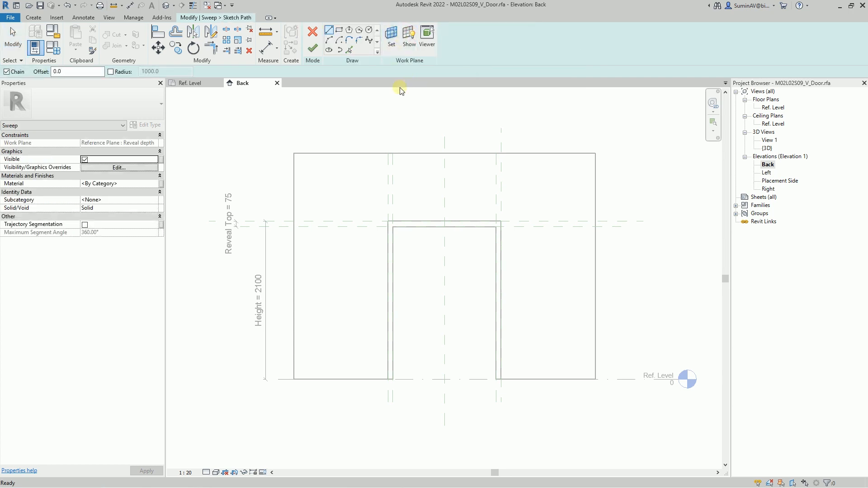
pyautogui.click(350, 51)
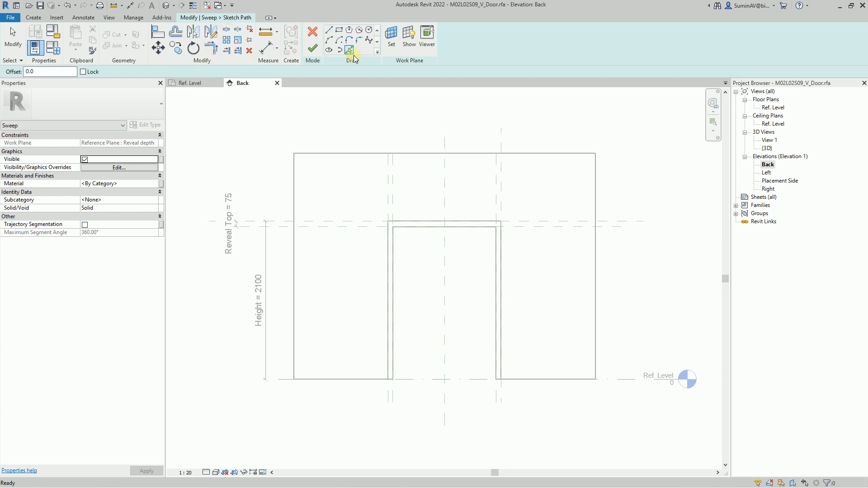
pyautogui.click(90, 72)
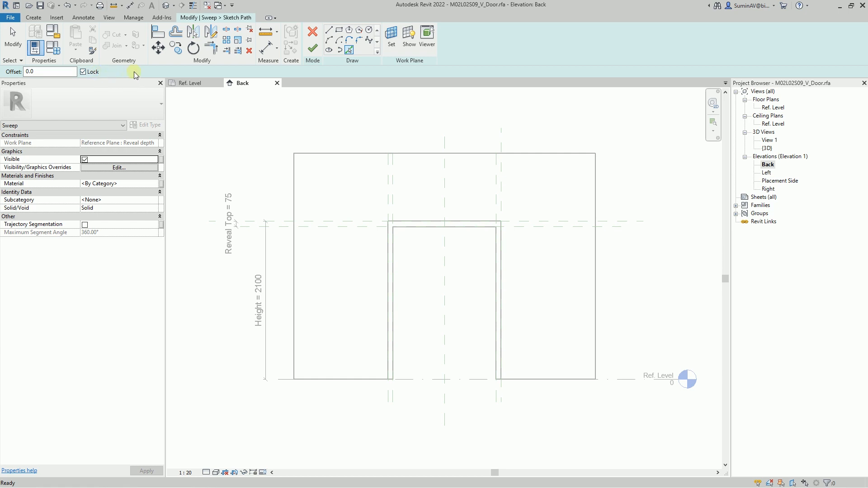
pyautogui.click(386, 402)
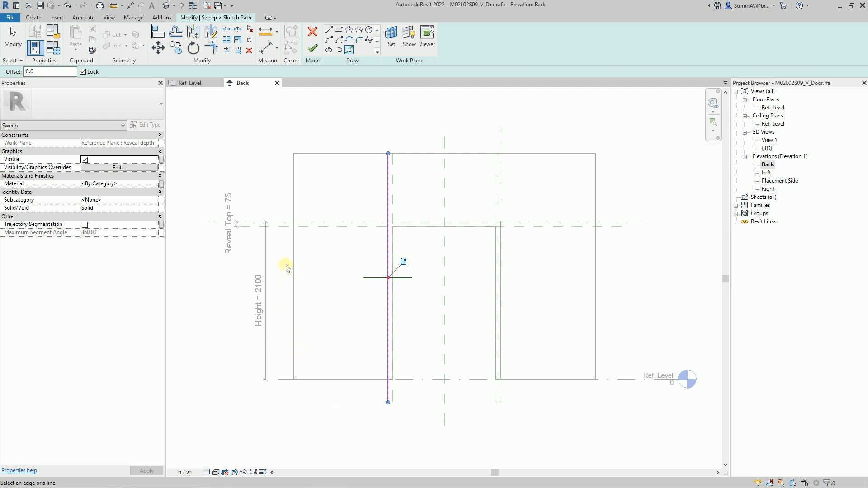
pyautogui.click(285, 222)
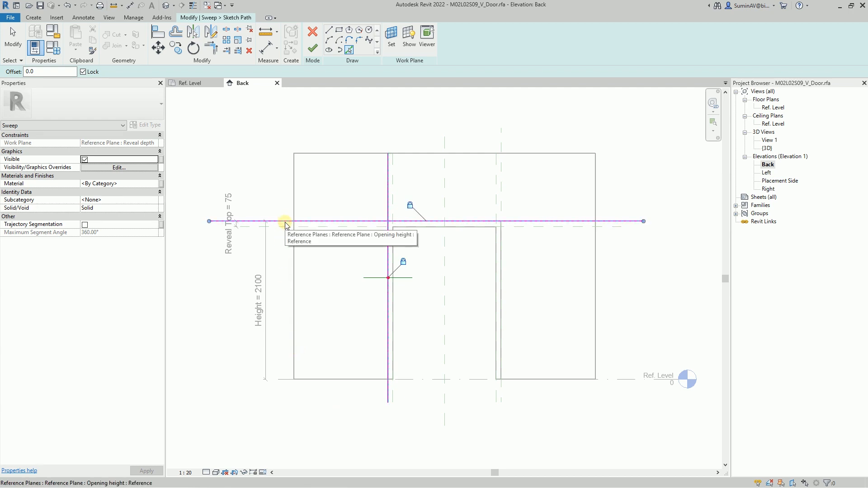
pyautogui.click(503, 399)
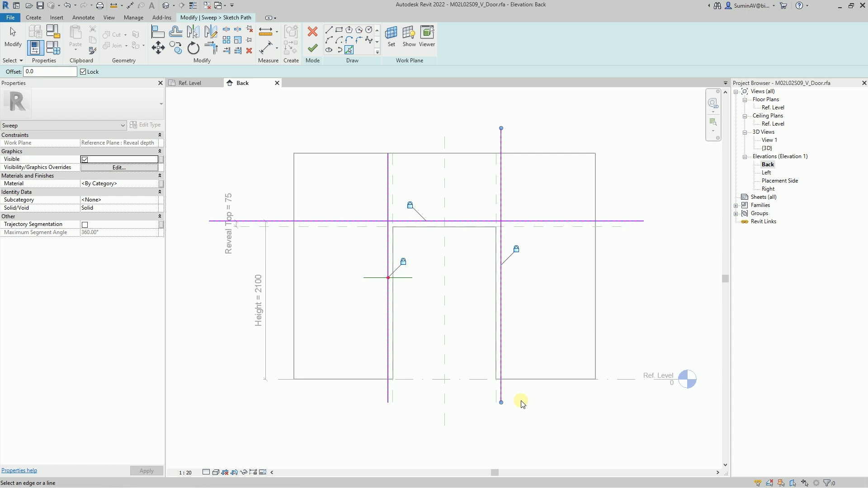
# Step: Trim the three path lines to corners so they follow the top and sides of the door opening
pyautogui.click(211, 48)
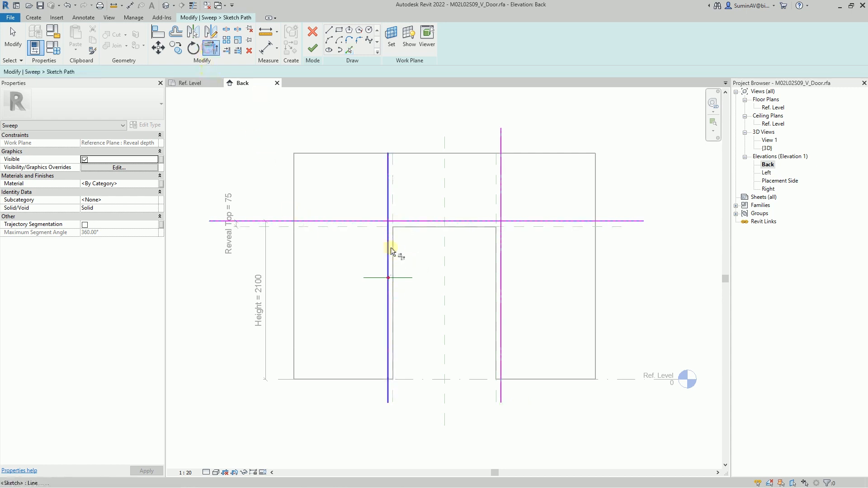
pyautogui.click(390, 247)
pyautogui.click(452, 221)
pyautogui.click(478, 221)
pyautogui.click(500, 252)
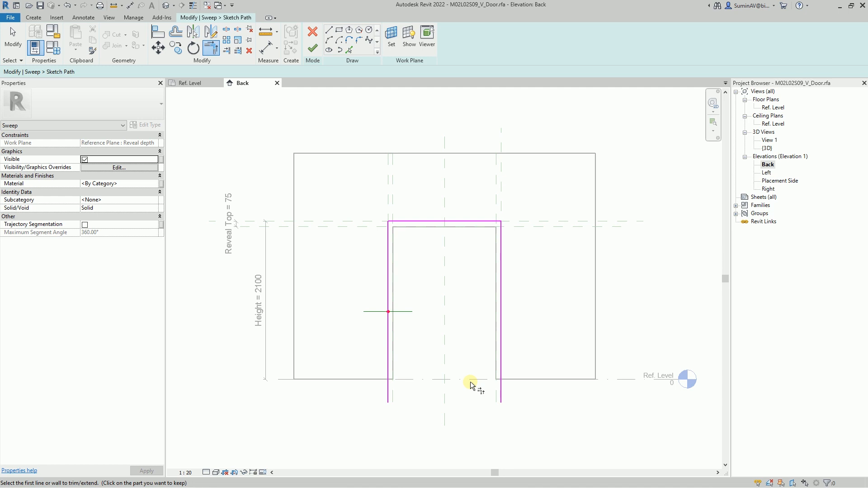
# Step: Align the lower ends of both vertical path lines to the Ref. Level and lock each alignment
pyautogui.click(158, 31)
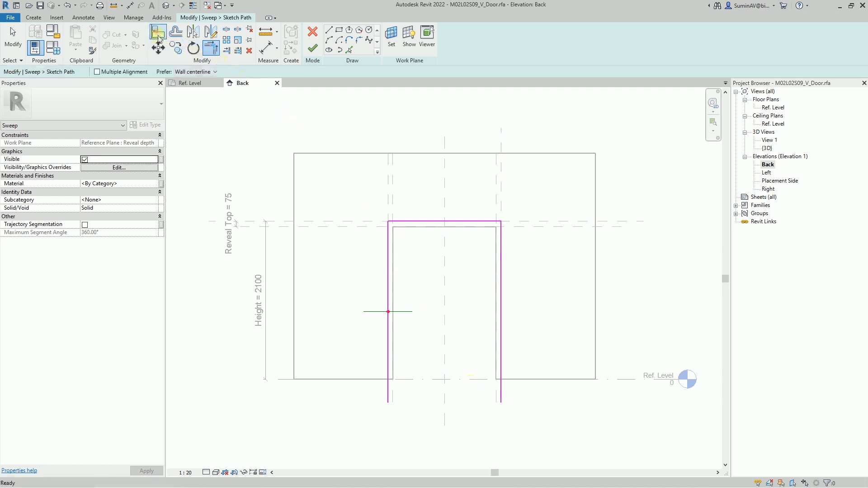
pyautogui.click(428, 380)
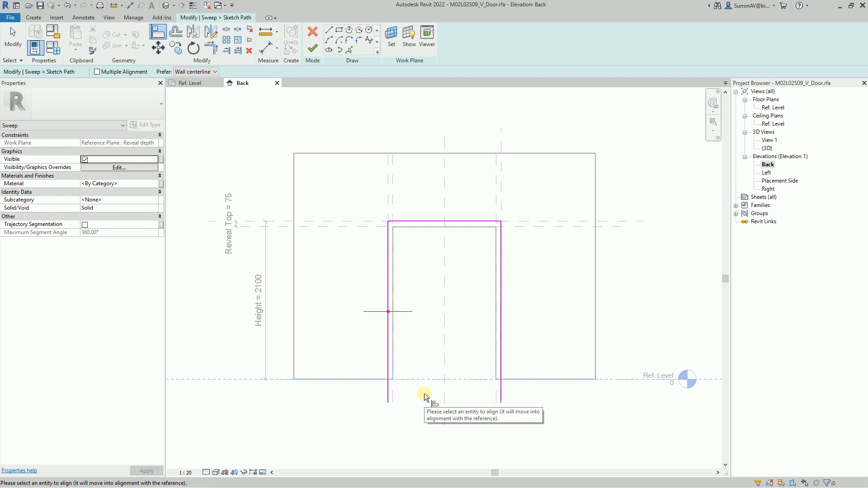
pyautogui.click(388, 401)
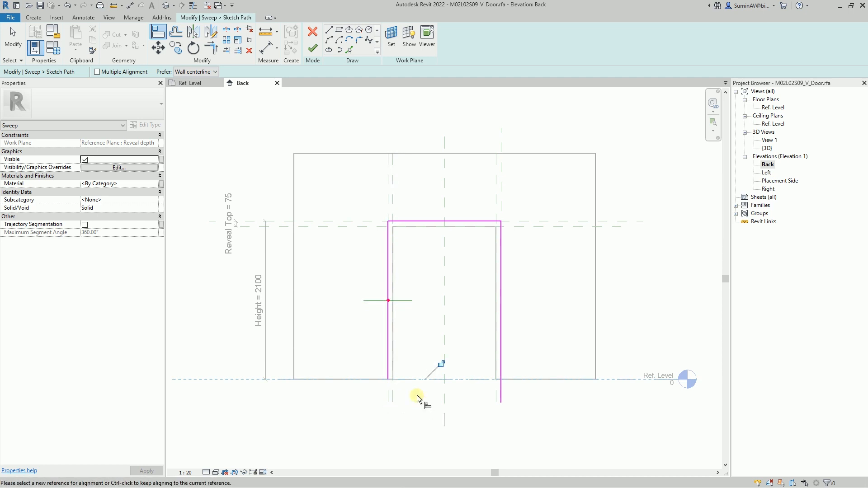
pyautogui.click(440, 364)
pyautogui.click(475, 380)
pyautogui.click(498, 402)
pyautogui.click(441, 364)
pyautogui.click(451, 221)
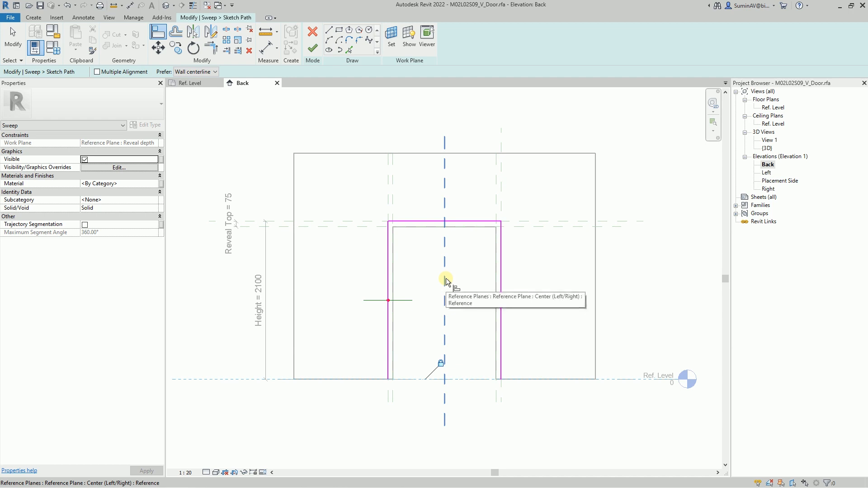
# Step: Finish the sweep path, keep the profile as <By Sketch>, and open its sketch in Floor Plan: Ref. Level
pyautogui.click(313, 48)
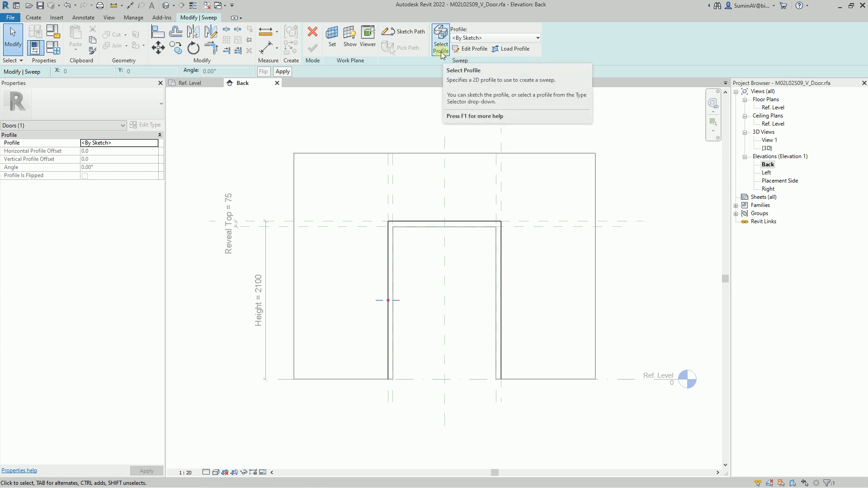
pyautogui.click(488, 39)
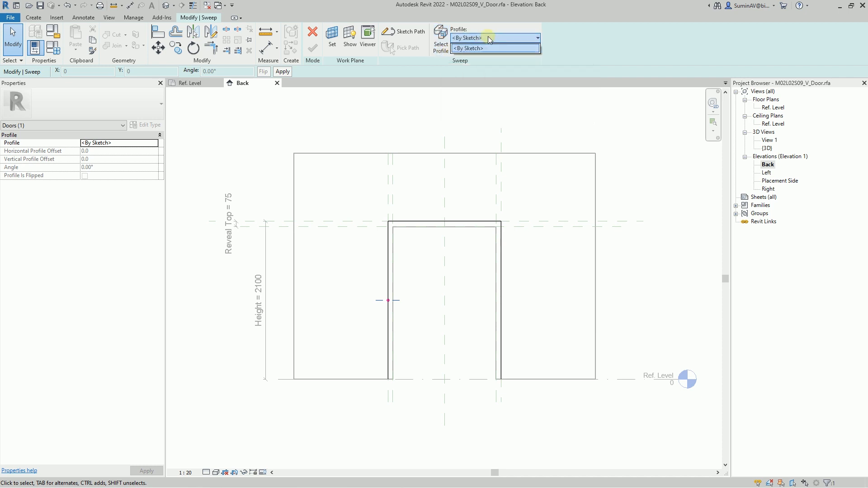
pyautogui.click(489, 39)
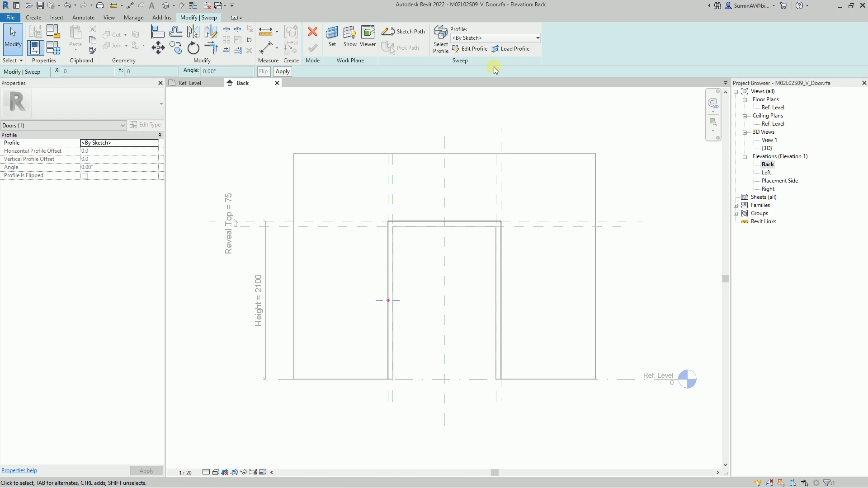
pyautogui.click(470, 49)
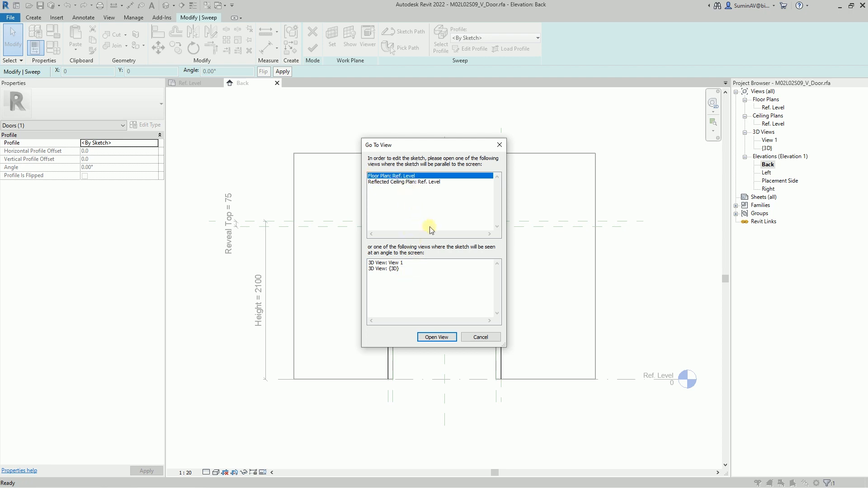
pyautogui.click(429, 337)
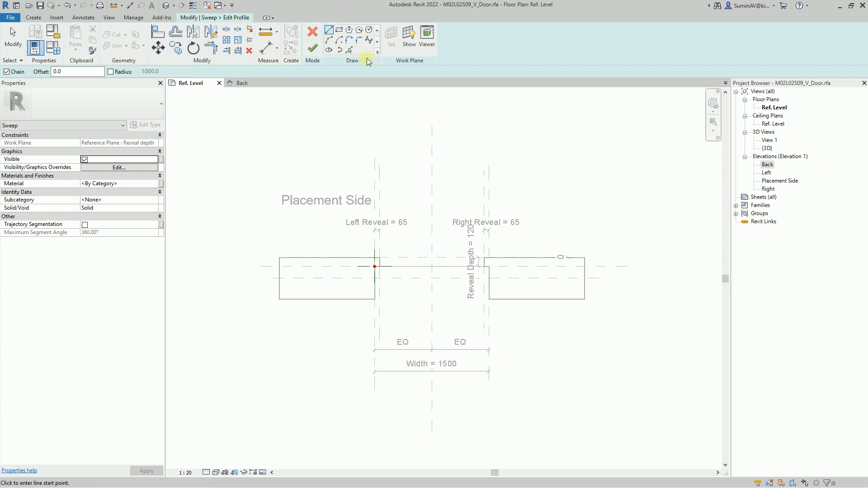
# Step: Sketch a rectangular profile about 180 mm wide, about 35 mm from the Left plane and 60 mm from the Reveal depth plane
pyautogui.click(339, 30)
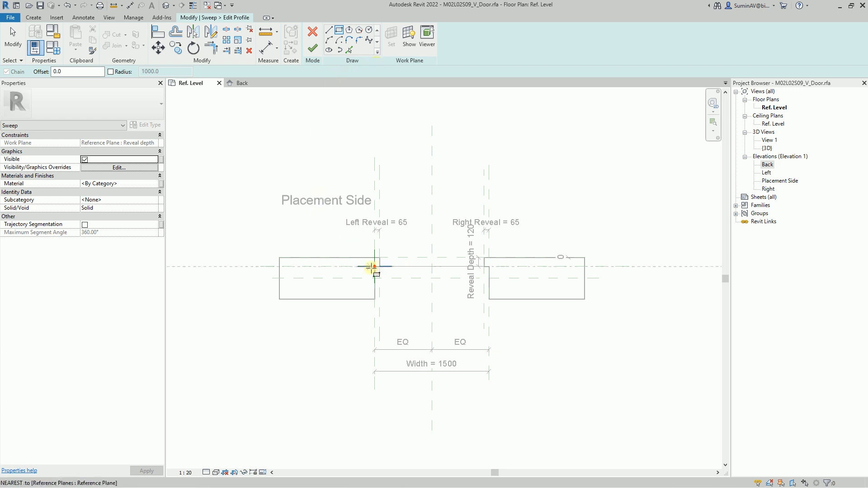
pyautogui.scroll(4, 369, 267)
pyautogui.click(374, 240)
pyautogui.click(430, 304)
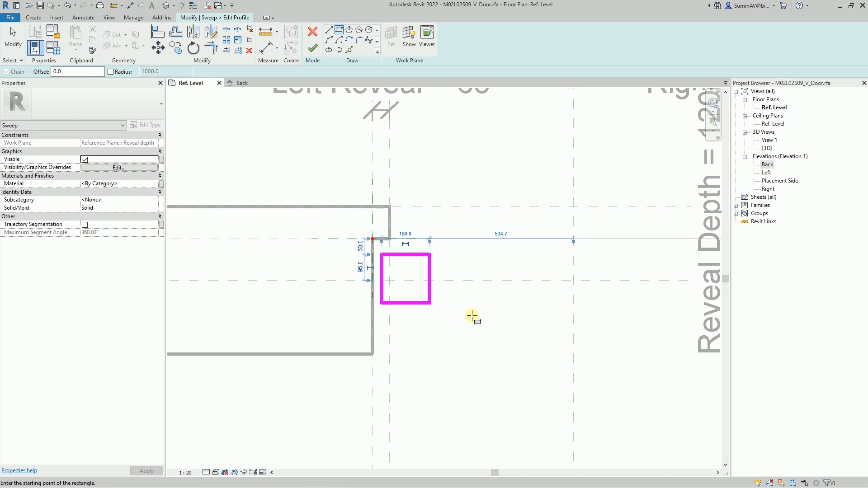
# Step: Dimension the rectangle's left edge to the Left reference plane and its upper edge to the Reveal depth plane
pyautogui.click(265, 47)
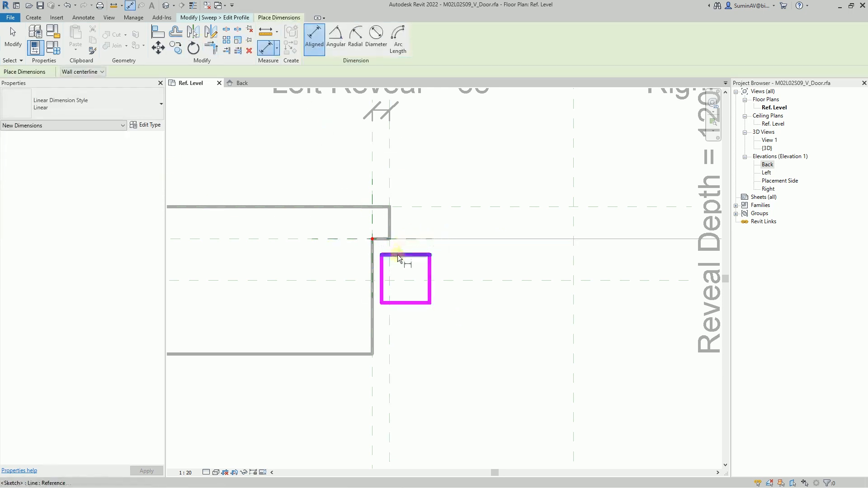
pyautogui.click(383, 286)
pyautogui.click(366, 183)
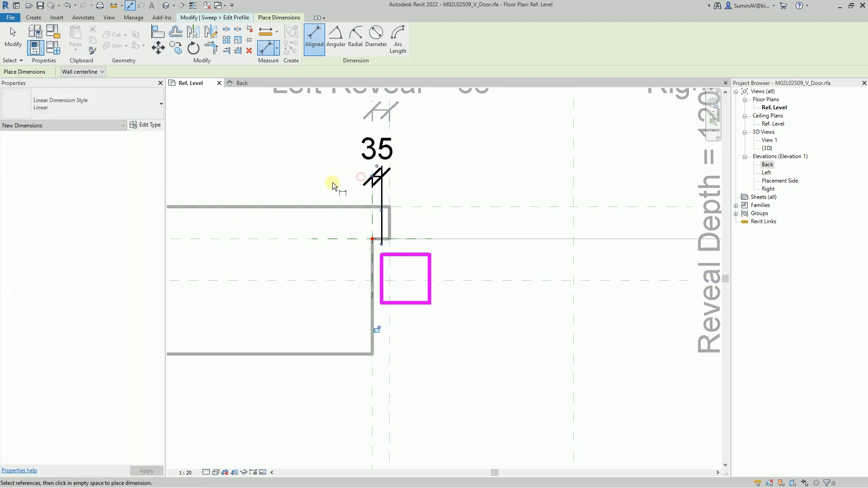
pyautogui.click(406, 254)
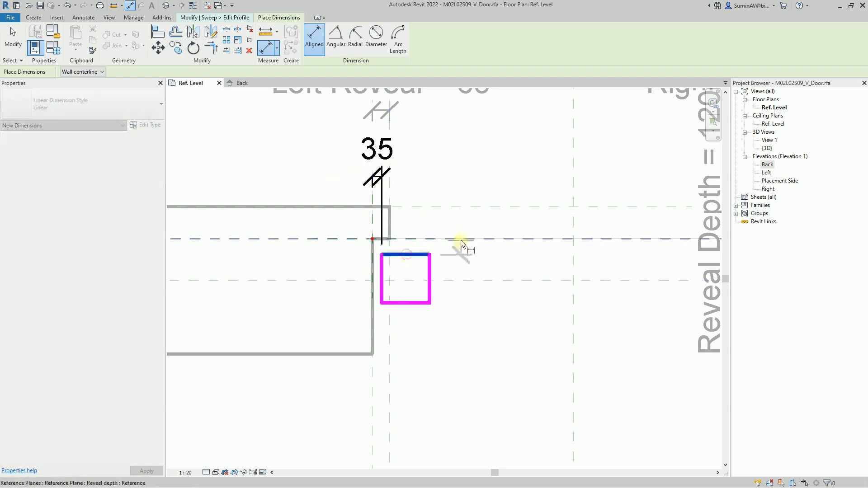
pyautogui.click(497, 220)
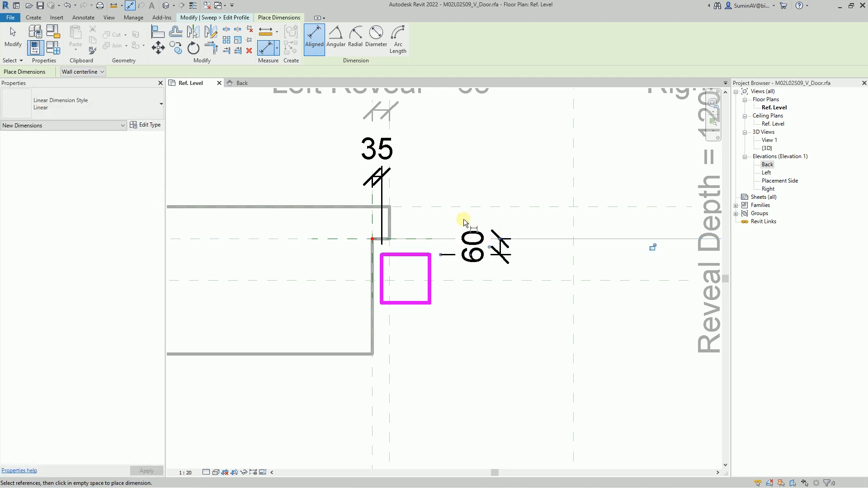
pyautogui.press('Escape')
pyautogui.press('Escape')
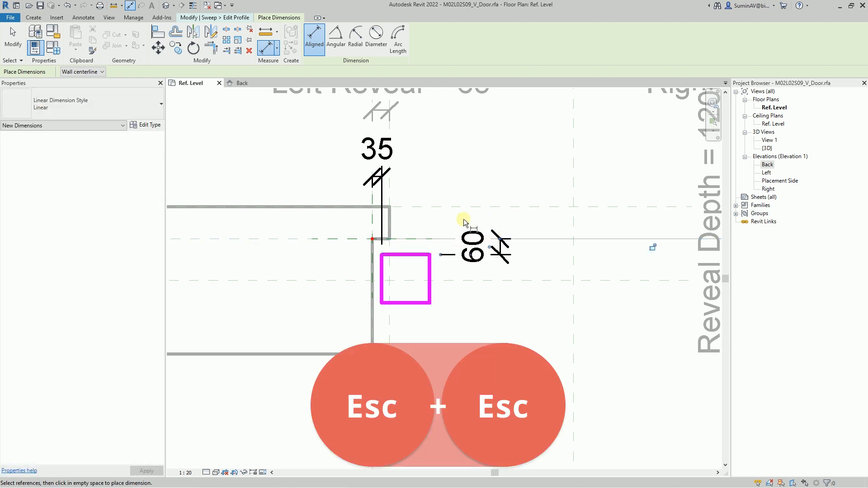
# Step: Label both offset dimensions with a new family type parameter named Gap, grouped under Other
pyautogui.keyDown('ctrl'); pyautogui.click(500, 255); pyautogui.keyUp('ctrl')
pyautogui.keyDown('ctrl'); pyautogui.click(384, 178); pyautogui.keyUp('ctrl')
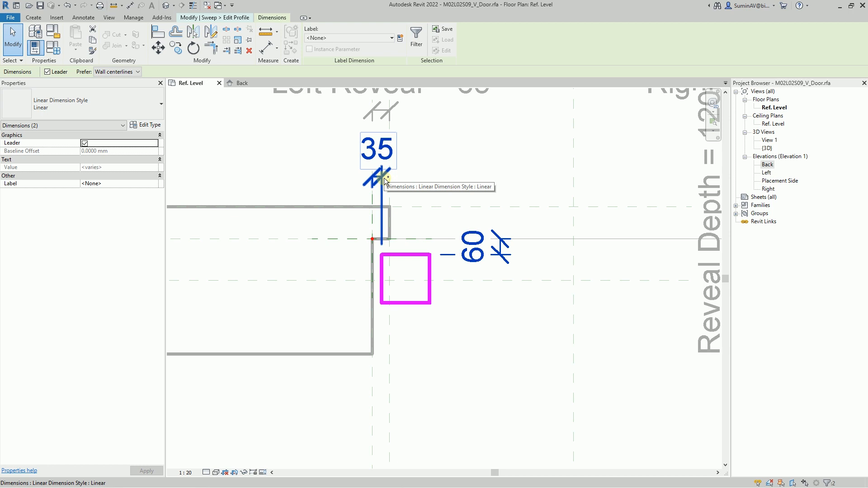
pyautogui.click(401, 40)
pyautogui.write('Gap')
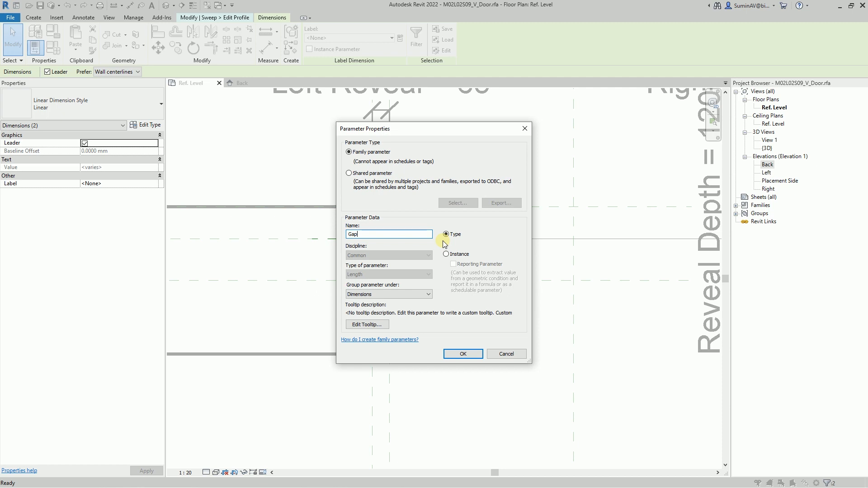
pyautogui.click(396, 294)
pyautogui.scroll(-3, 392, 308)
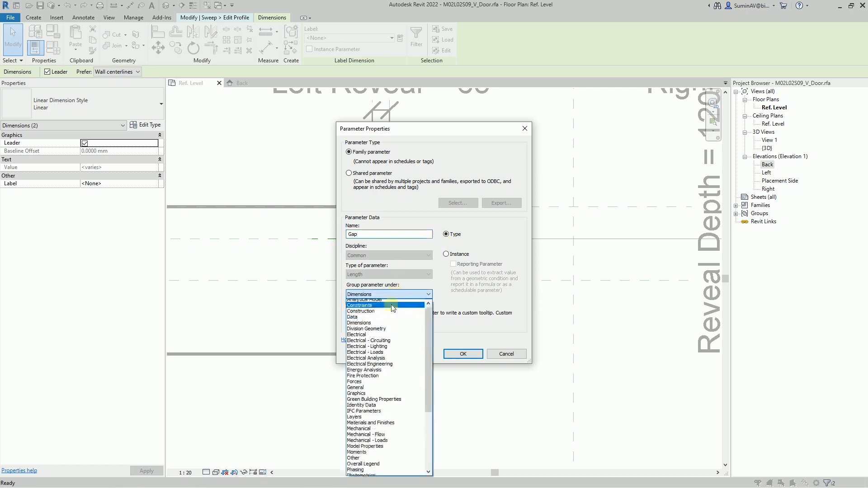
pyautogui.click(354, 403)
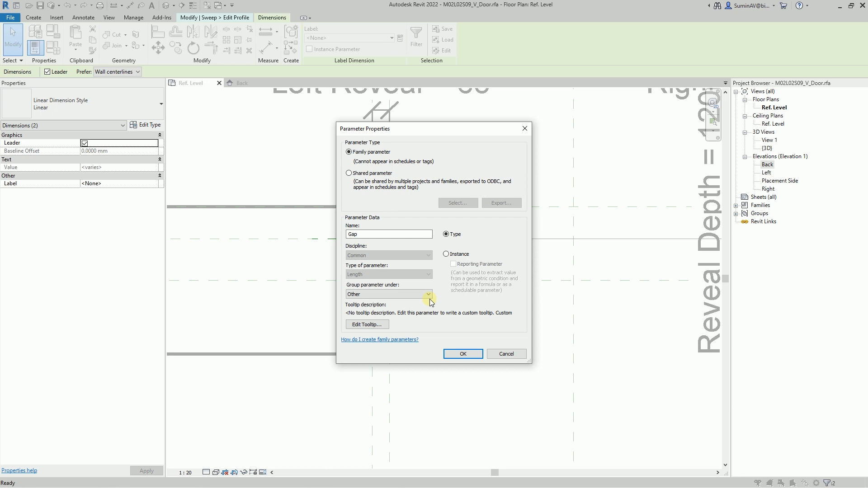
pyautogui.click(457, 353)
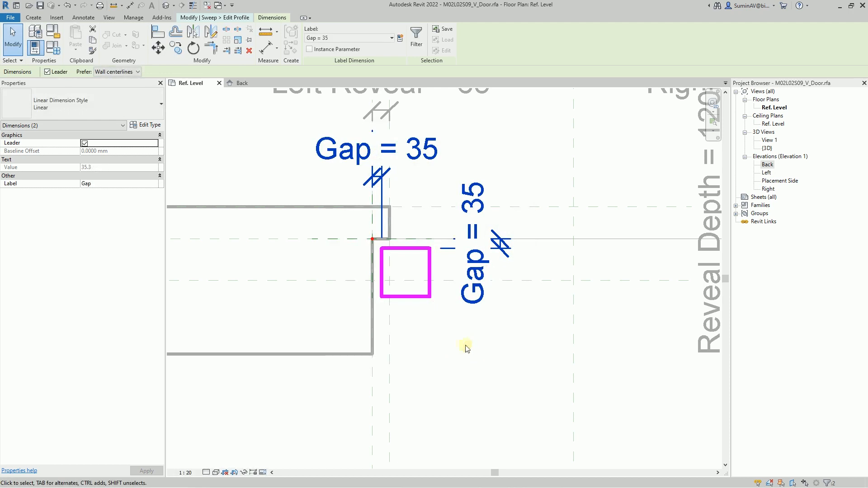
# Step: Dimension the profile rectangle's height between its upper and lower edges and its width between its side edges
pyautogui.press('d')
pyautogui.press('i')
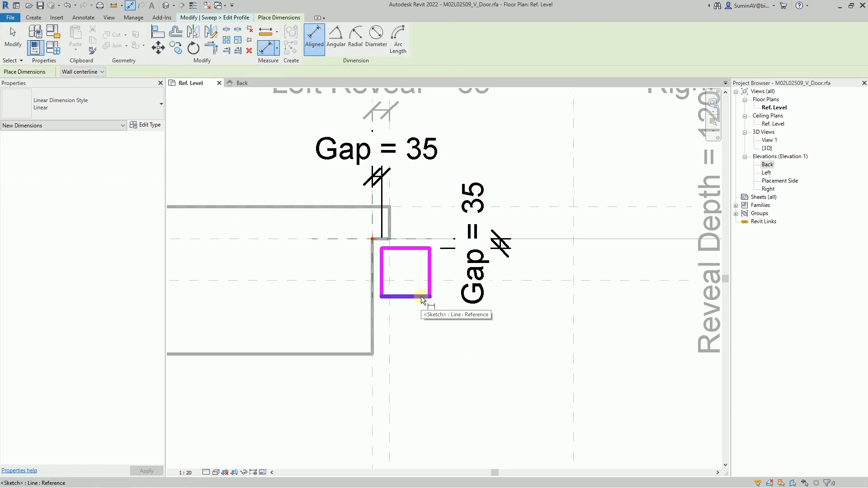
pyautogui.click(422, 296)
pyautogui.click(418, 248)
pyautogui.click(571, 249)
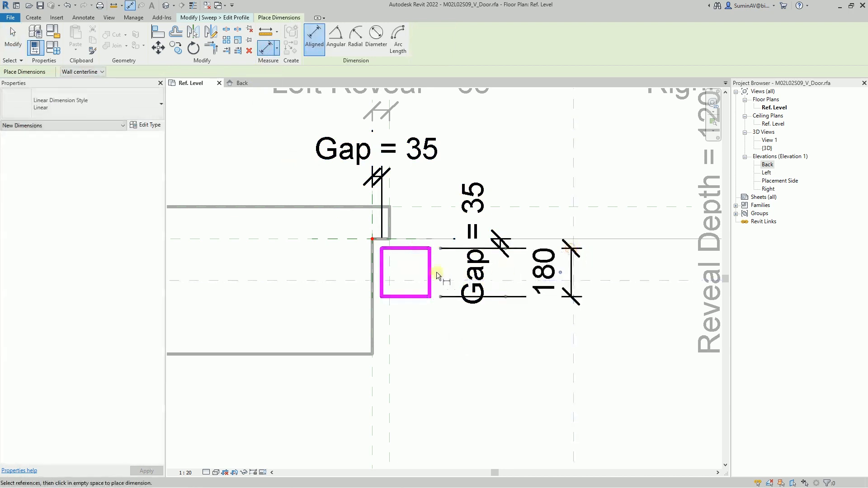
pyautogui.click(430, 272)
pyautogui.click(381, 276)
pyautogui.click(457, 418)
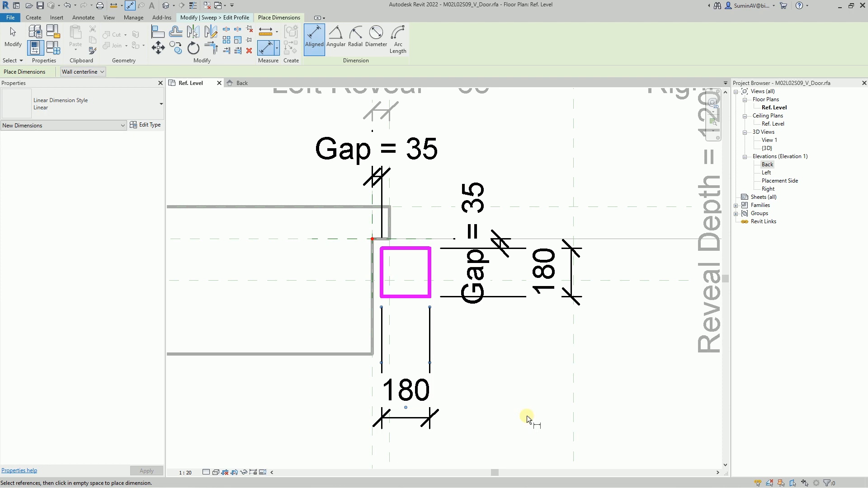
pyautogui.press('Escape')
pyautogui.press('Escape')
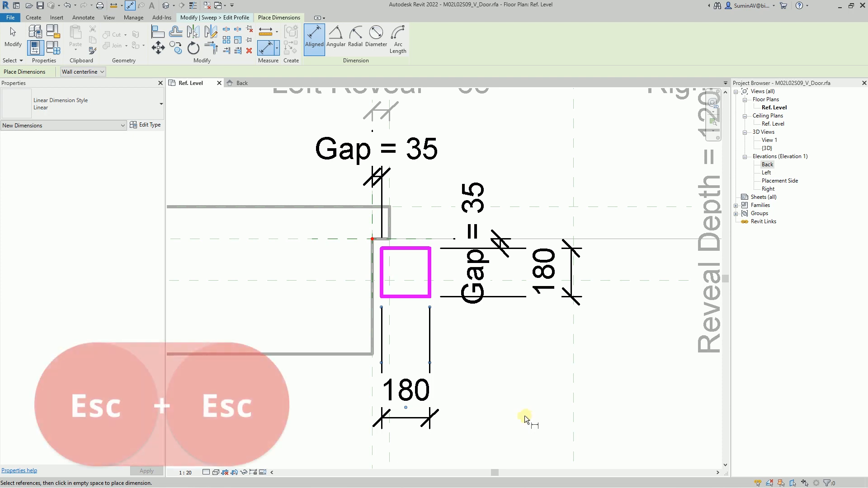
# Step: Label the rectangle's vertical dimension with a new family type parameter named Door Frame Thickness, grouped under Dimensions
pyautogui.click(569, 300)
pyautogui.click(400, 38)
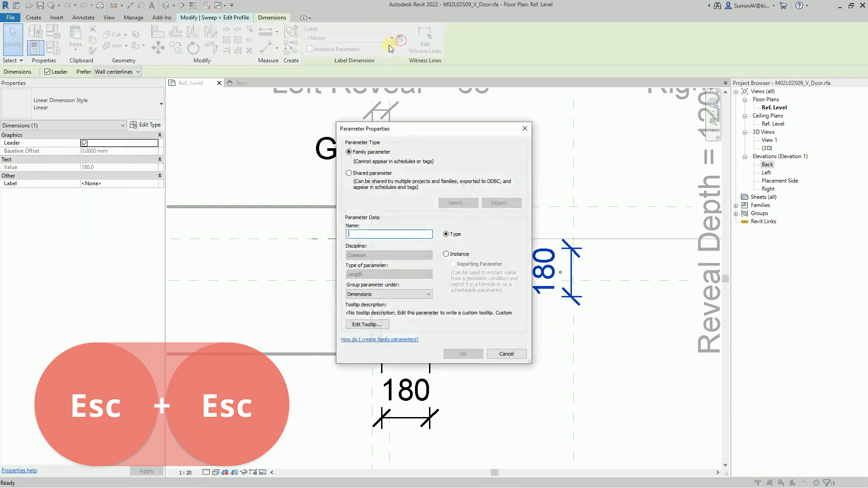
pyautogui.write('Door Fra')
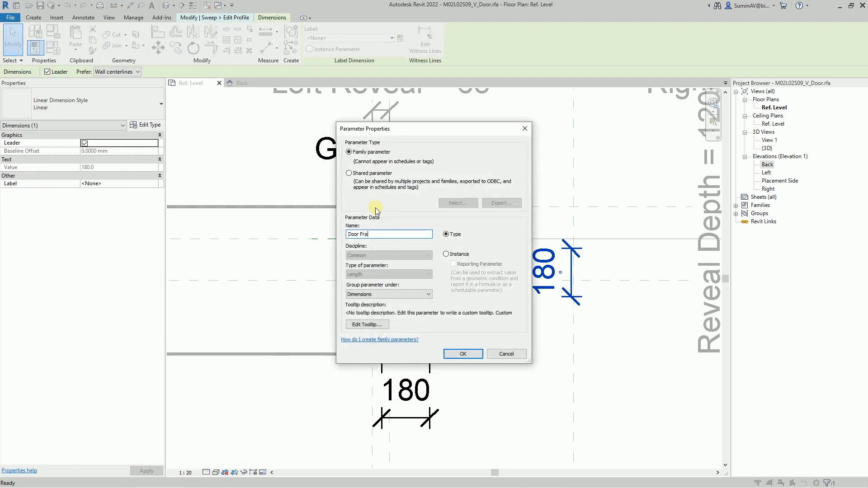
pyautogui.write('me Thickness')
pyautogui.click(463, 353)
# Step: Label the rectangle's horizontal dimension with a new family type parameter named Door Frame Width, grouped under Dimensions
pyautogui.click(424, 419)
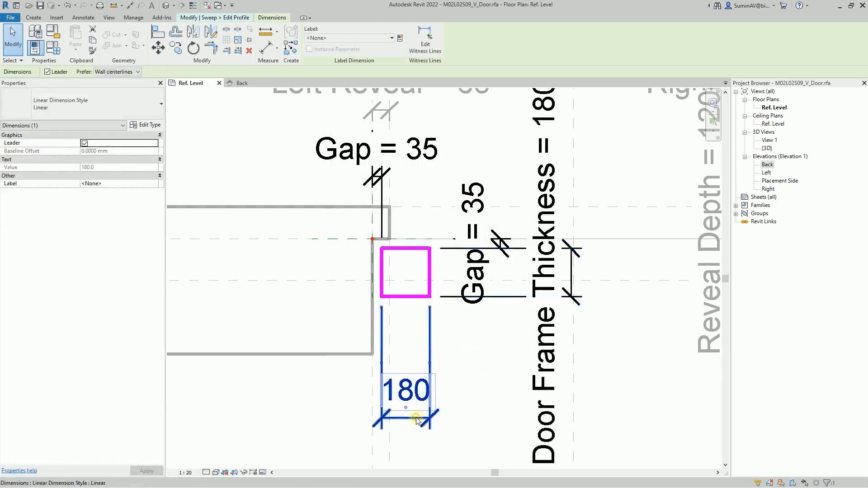
pyautogui.click(400, 38)
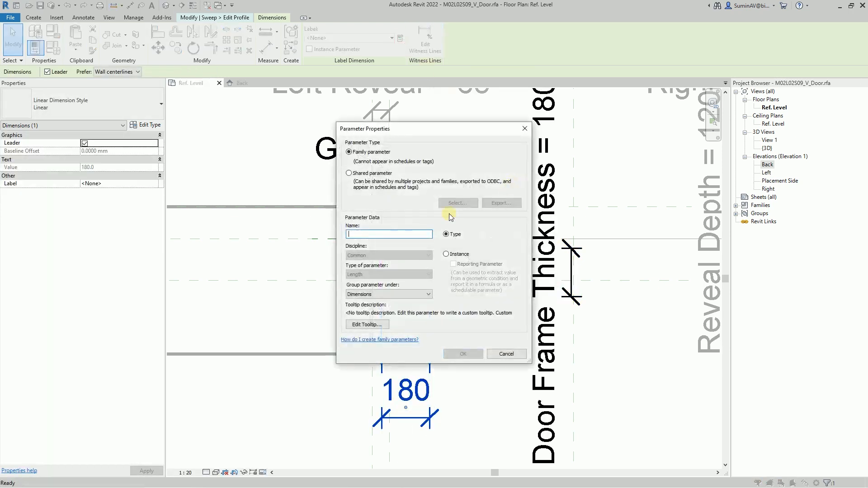
pyautogui.write('Door Frame W')
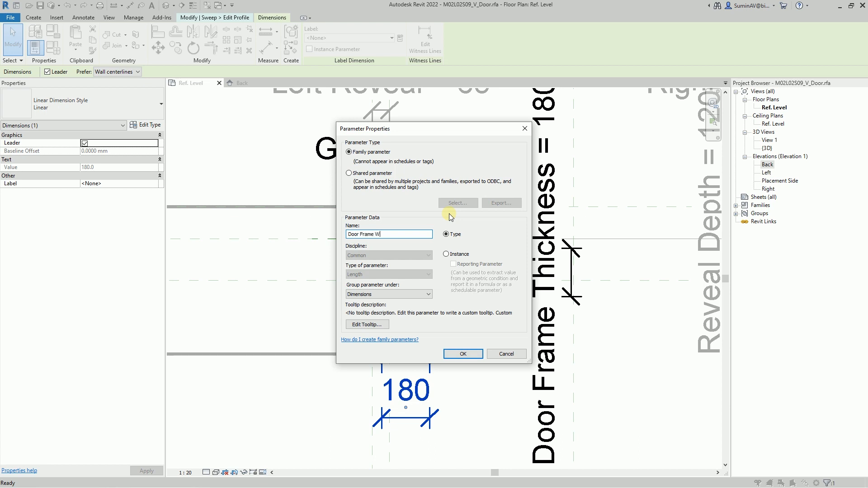
pyautogui.write('idth')
pyautogui.click(464, 354)
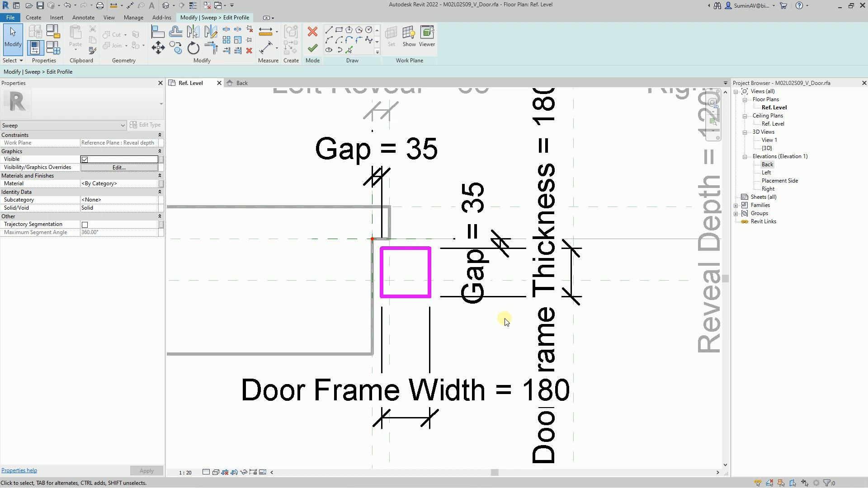
# Step: Set the door's Width parameter to 1700 in the family types to flex the profile
pyautogui.scroll(-5, 505, 321)
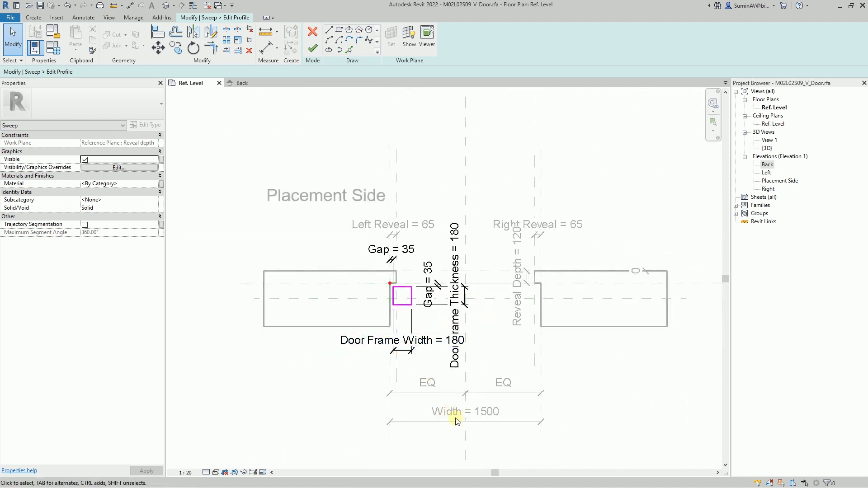
pyautogui.moveTo(457, 414); pyautogui.dragTo(383, 398, button='middle')
pyautogui.click(54, 49)
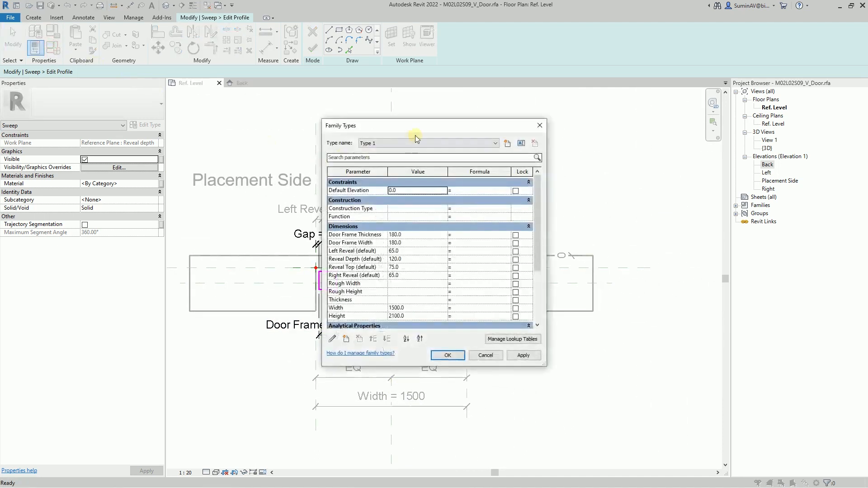
pyautogui.moveTo(409, 119); pyautogui.dragTo(553, 117)
pyautogui.doubleClick(552, 300)
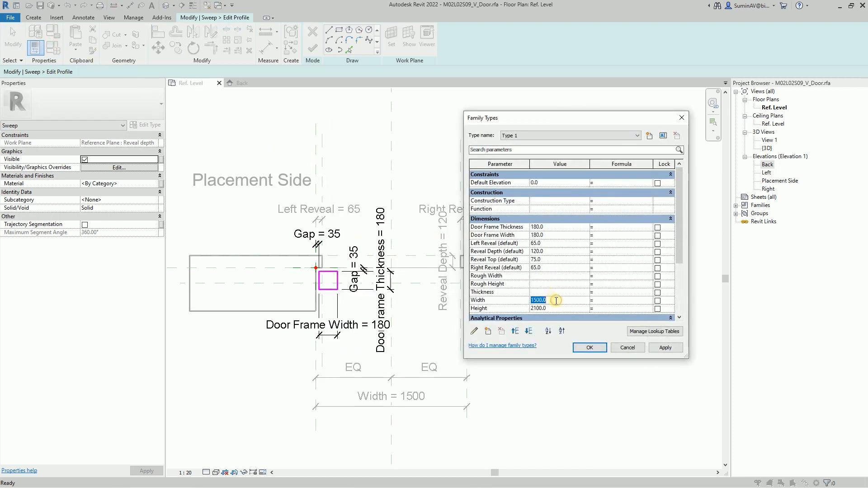
pyautogui.write('1700')
pyautogui.click(589, 347)
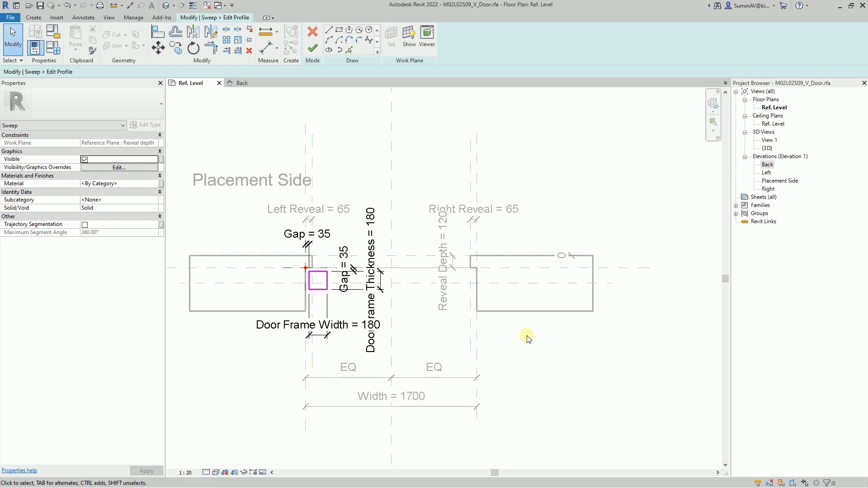
# Step: Finish the sweep with its profile, show the frame in the 3D view and hide the work plane
pyautogui.click(312, 48)
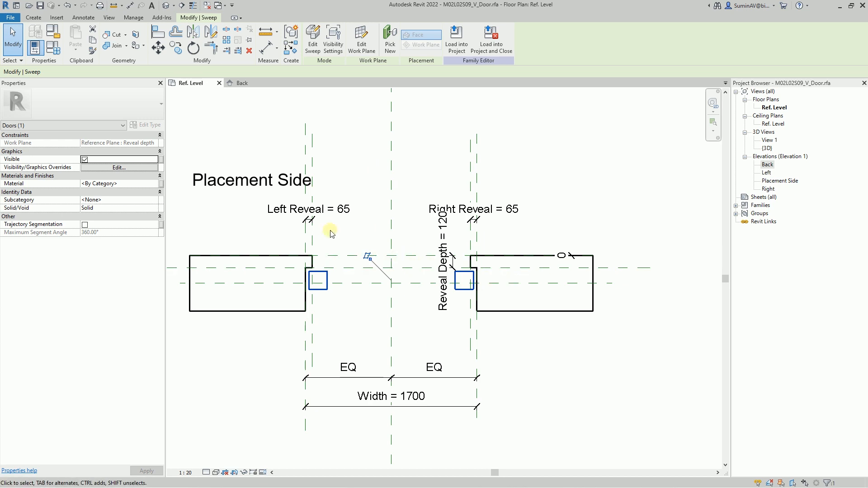
pyautogui.click(168, 5)
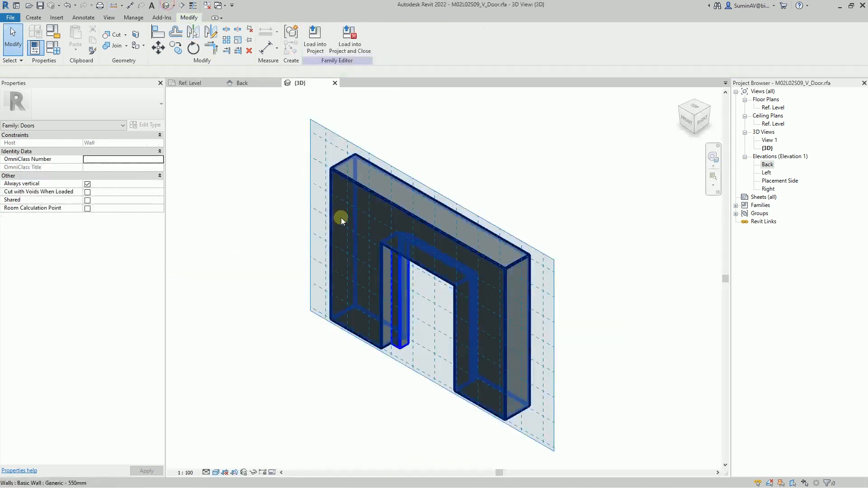
pyautogui.click(245, 320)
pyautogui.click(33, 17)
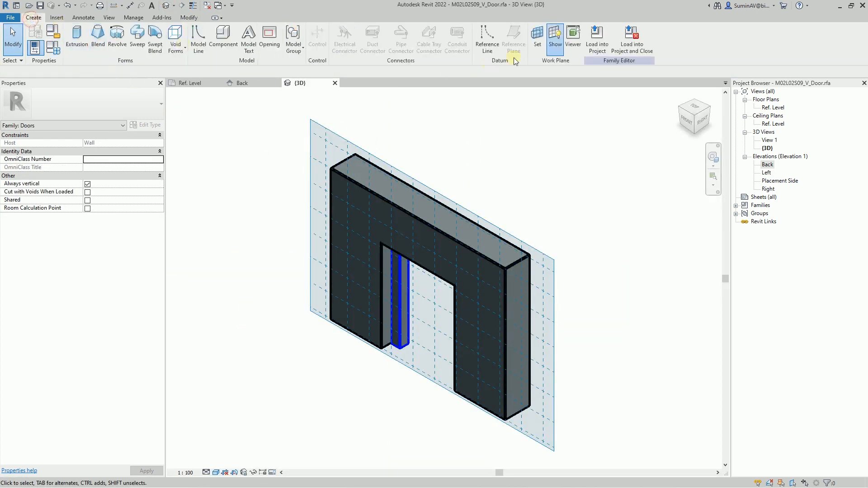
pyautogui.click(555, 39)
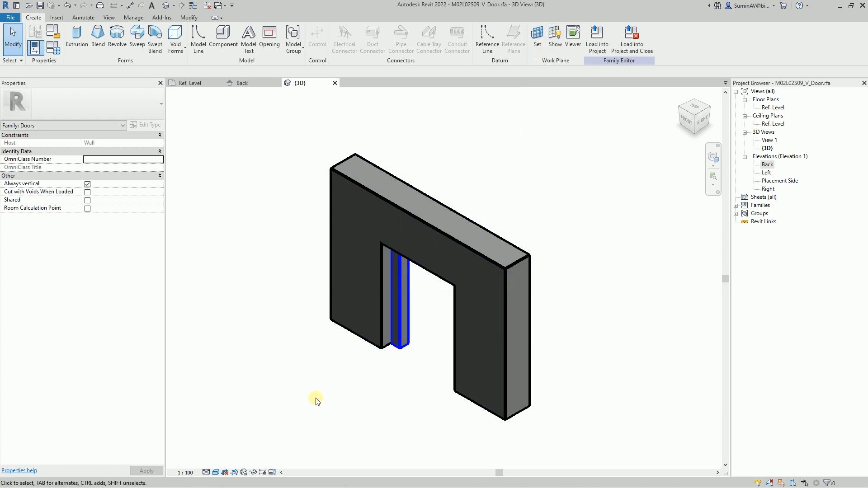
pyautogui.keyDown('shift'); pyautogui.moveTo(333, 407); pyautogui.dragTo(403, 345, button='middle'); pyautogui.keyUp('shift')
pyautogui.click(404, 343)
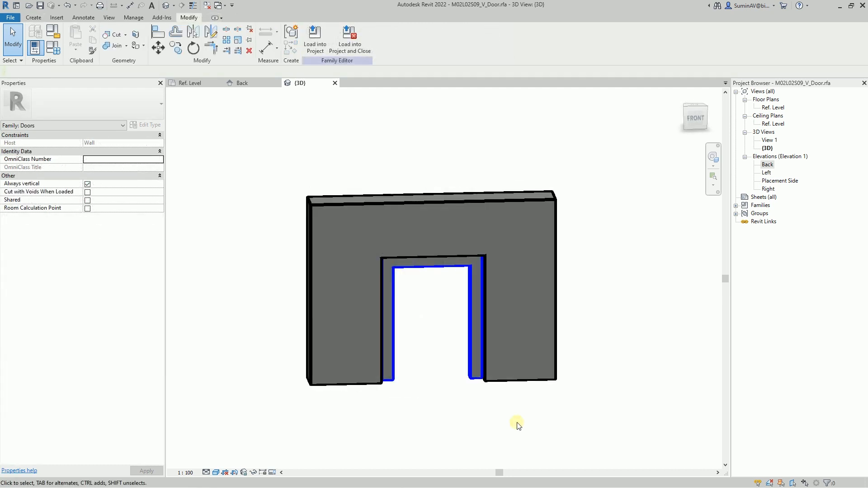
# Step: Set the family parameters Gap to 10, Door Frame Thickness to 100 and Door Frame Width to 100
pyautogui.click(53, 47)
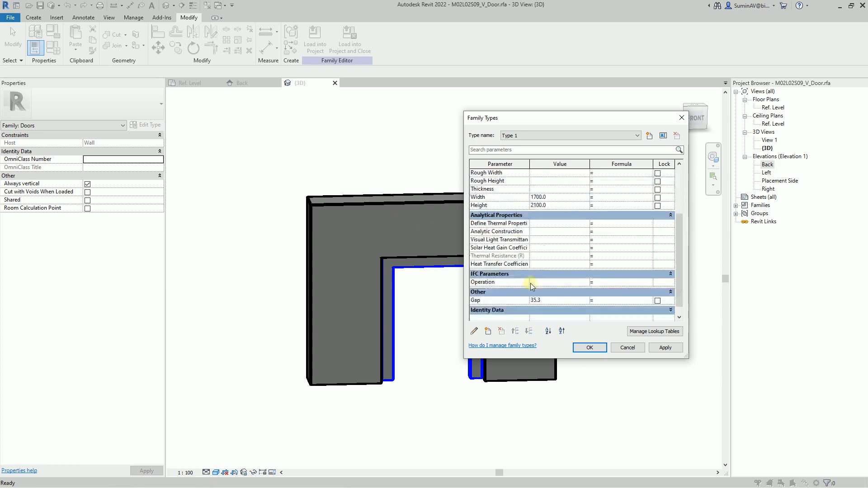
pyautogui.click(560, 302)
pyautogui.write('10')
pyautogui.scroll(3, 560, 291)
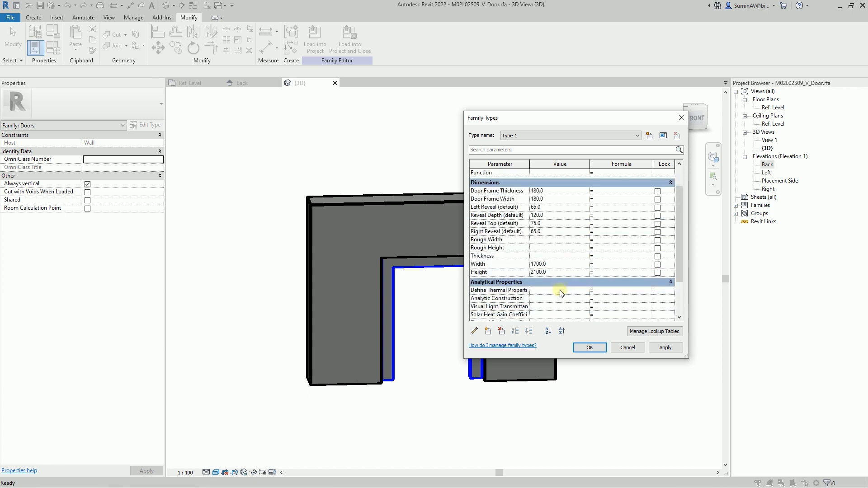
pyautogui.click(552, 191)
pyautogui.write('100')
pyautogui.click(554, 199)
pyautogui.write('100')
# Step: Move the Door Frame Thickness parameter to the Other group
pyautogui.click(554, 191)
pyautogui.click(478, 333)
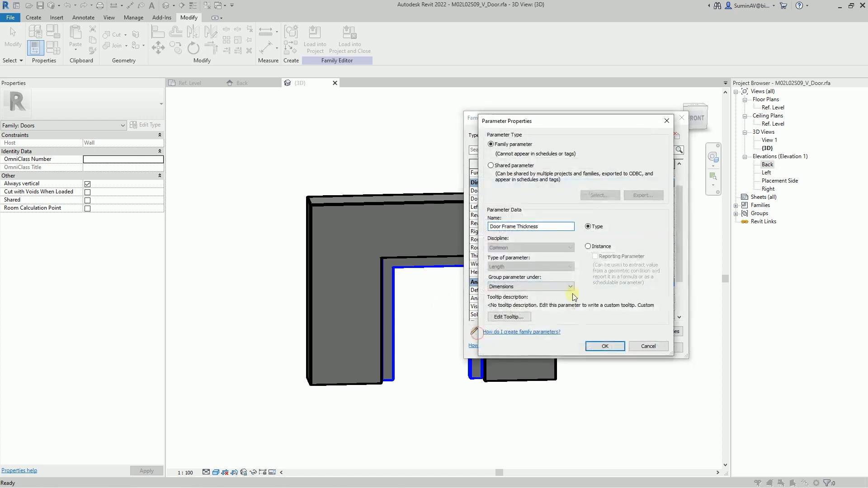
pyautogui.click(519, 286)
pyautogui.scroll(-2, 517, 343)
pyautogui.click(507, 395)
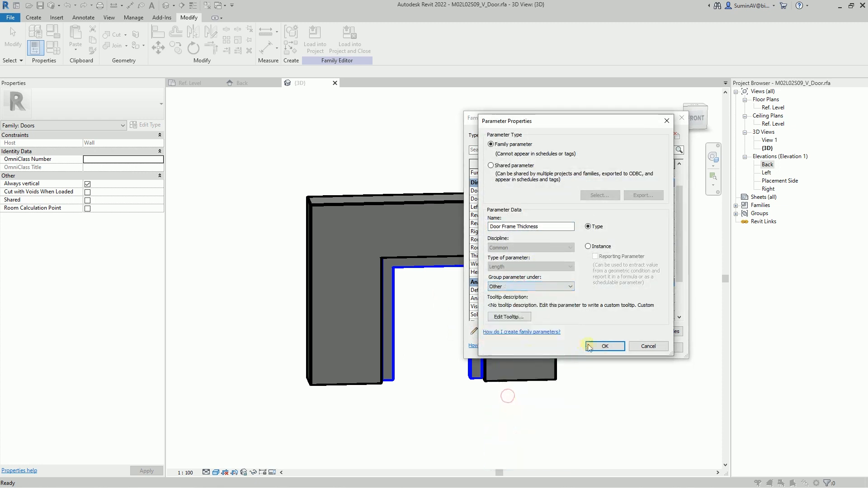
pyautogui.click(595, 346)
# Step: Move the Door Frame Width parameter to the Other group and accept the family type changes
pyautogui.click(492, 191)
pyautogui.click(474, 331)
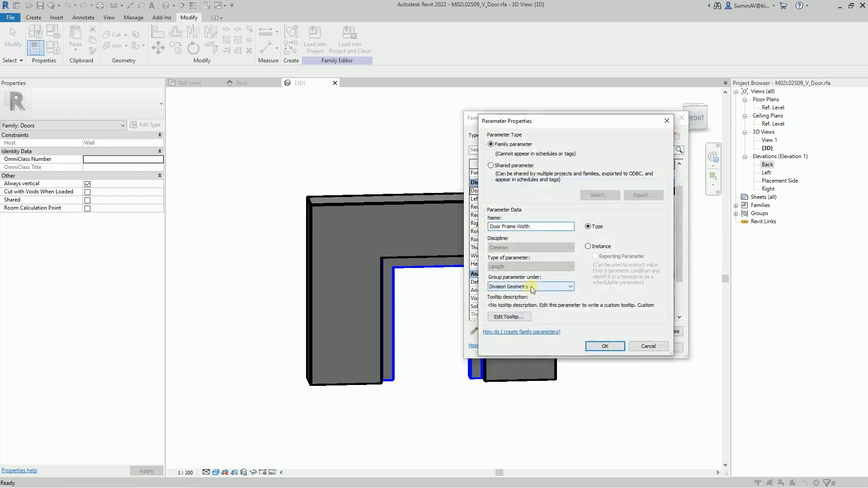
pyautogui.click(531, 286)
pyautogui.click(510, 424)
pyautogui.click(604, 346)
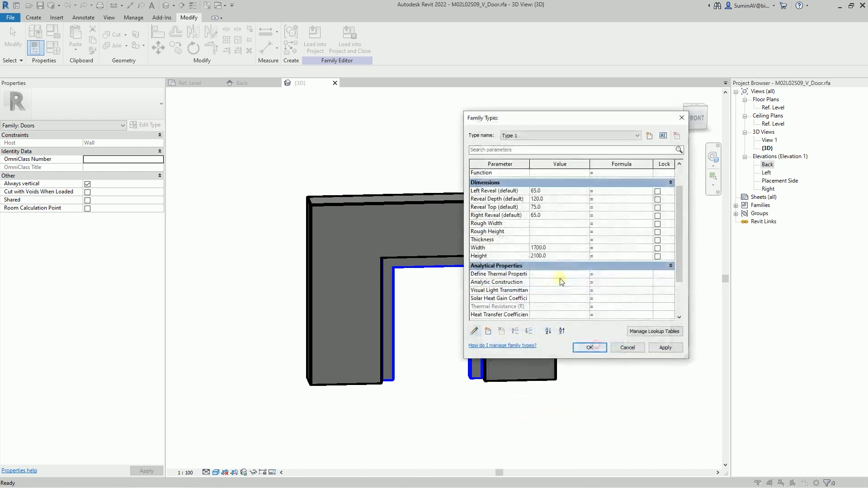
pyautogui.scroll(-3, 675, 257)
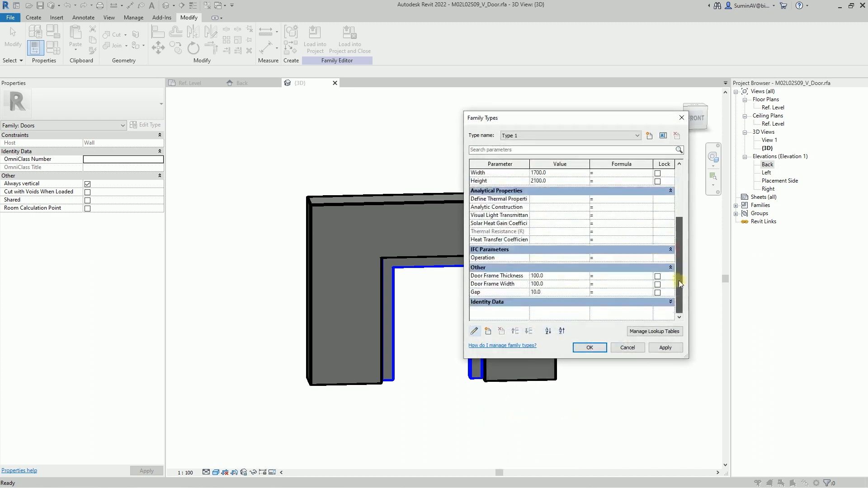
pyautogui.click(589, 348)
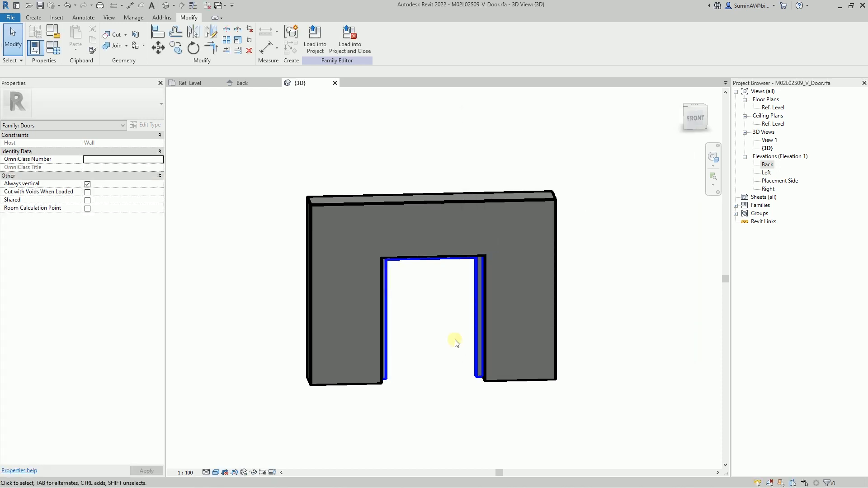